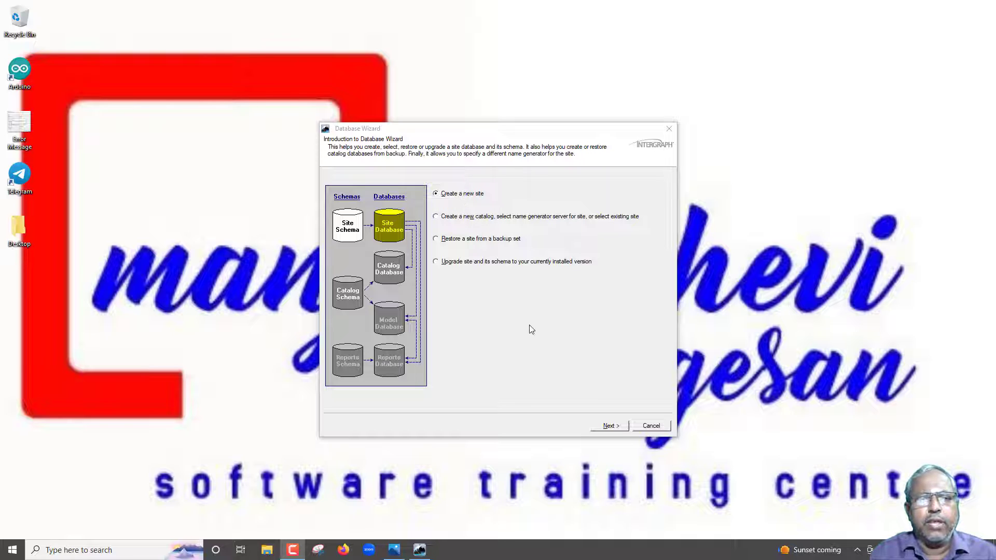
Start creating a new site with MSSQL as the database type.
{"action": "left_click", "coordinate": [617, 426]}
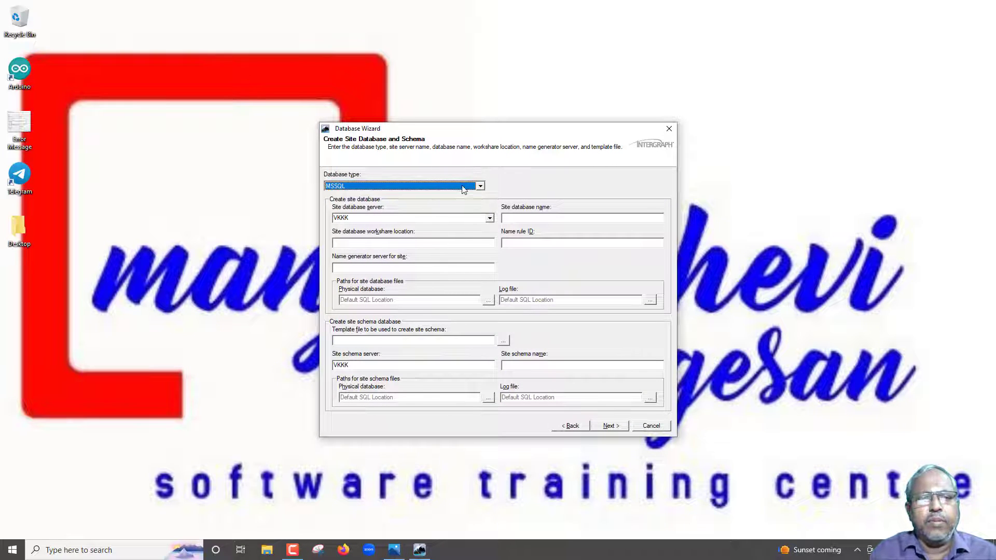
{"action": "left_click", "coordinate": [481, 186]}
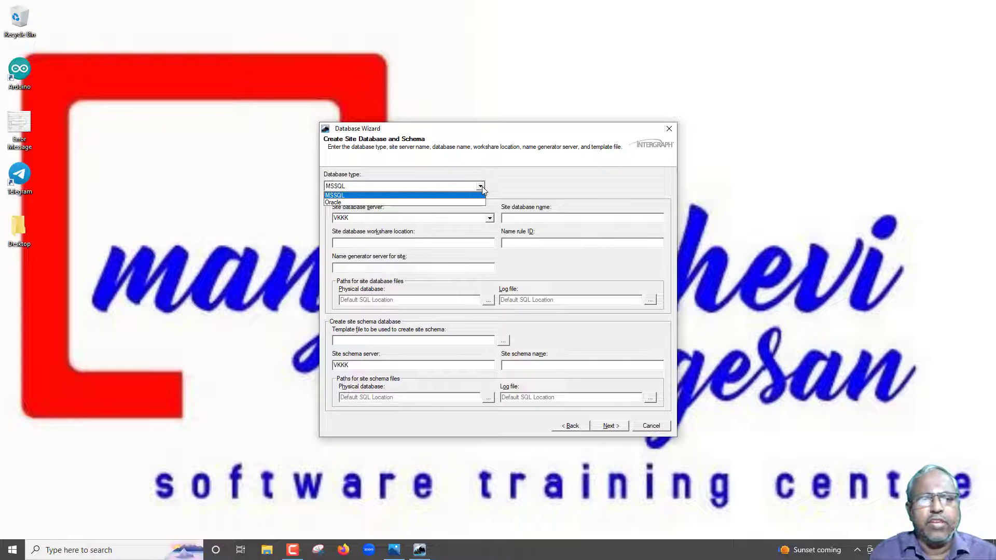
{"action": "left_click", "coordinate": [438, 197]}
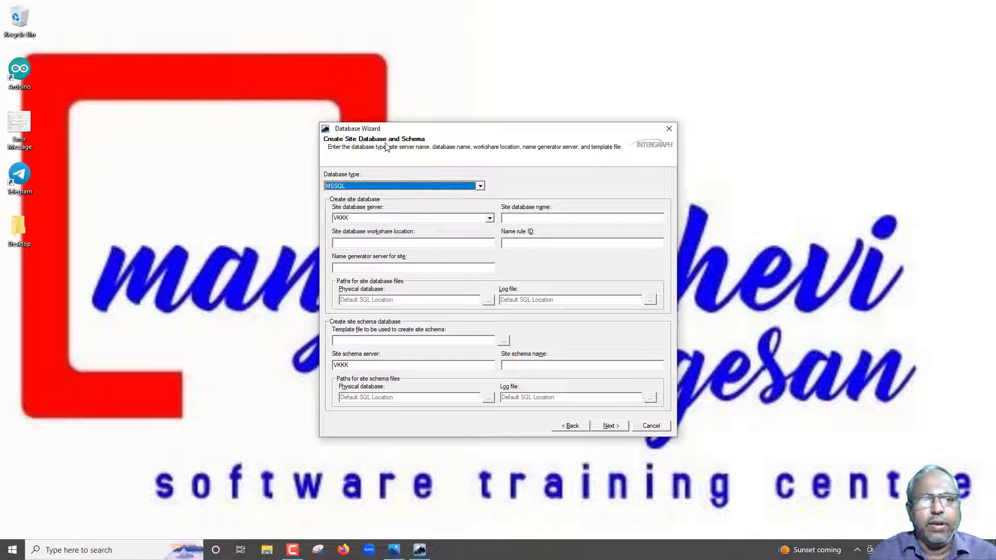
Look up this computer's device name in the system properties, and return to the Database Wizard.
{"action": "left_click", "coordinate": [267, 548]}
{"action": "right_click", "coordinate": [27, 176]}
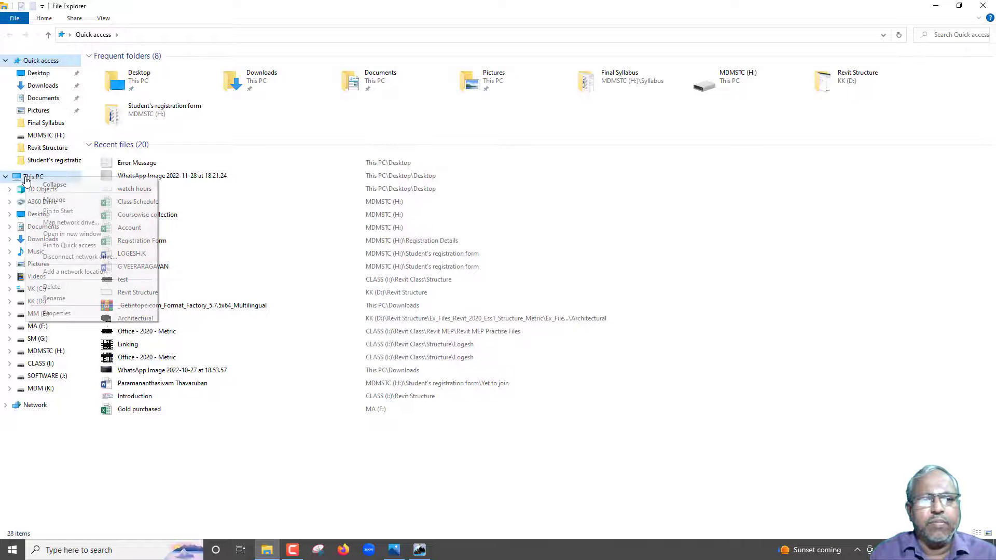
{"action": "left_click", "coordinate": [112, 314]}
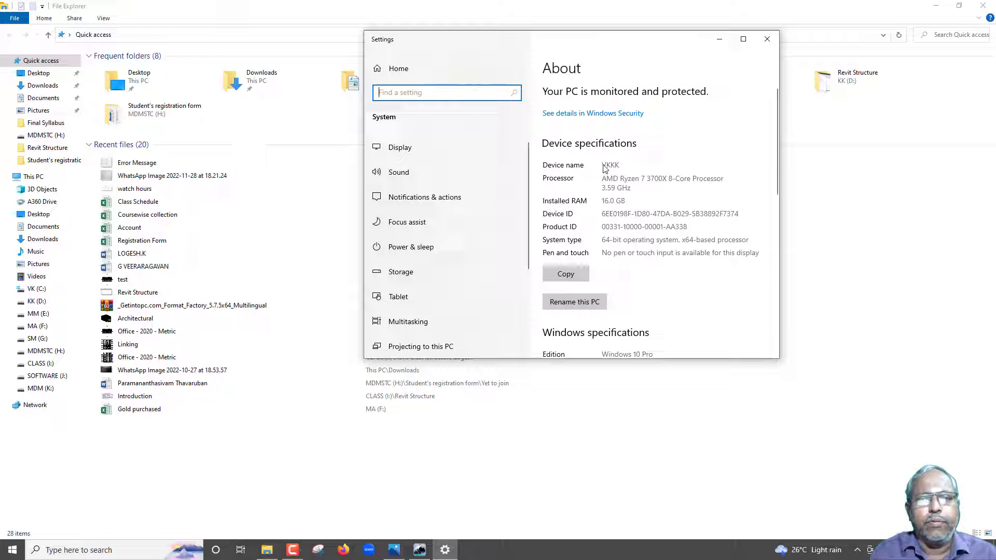
{"action": "left_click", "coordinate": [935, 5]}
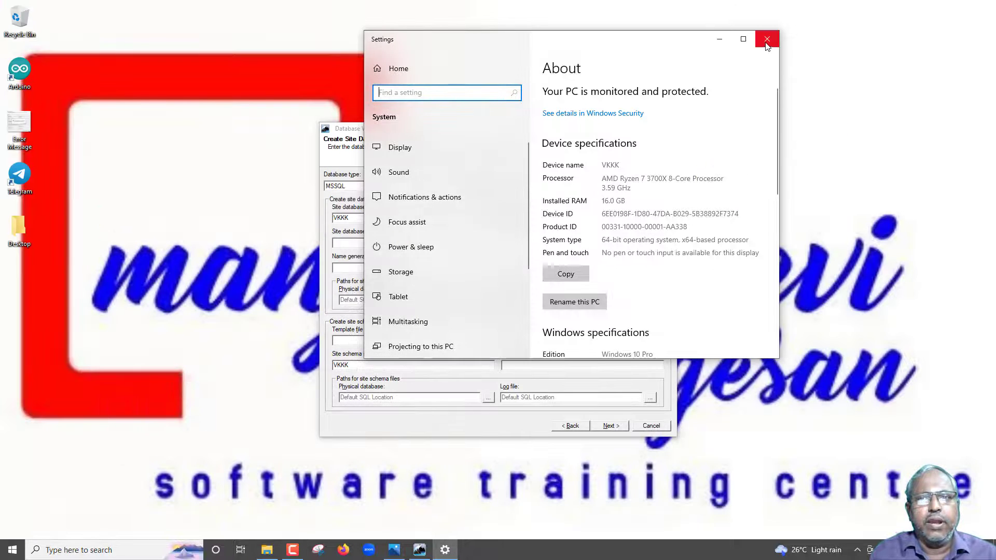
{"action": "left_click", "coordinate": [766, 39]}
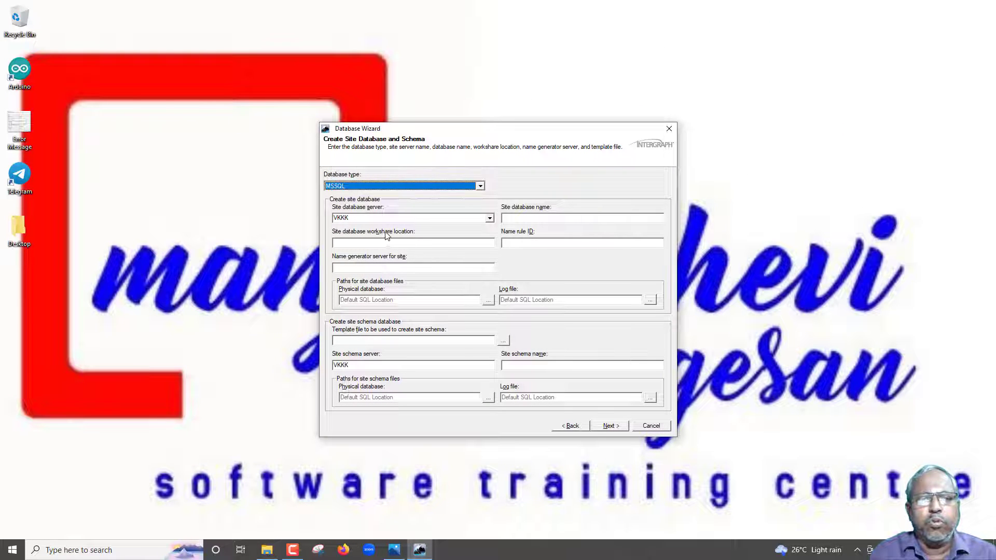
Keep VKKK as the site database server and name the site database Tutorial_Data.
{"action": "left_click", "coordinate": [491, 218]}
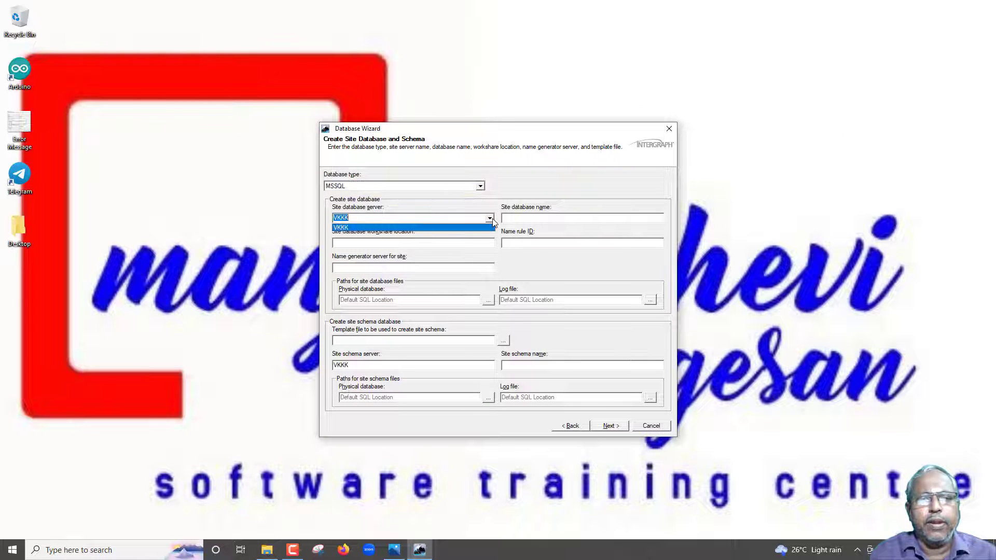
{"action": "left_click", "coordinate": [493, 220]}
{"action": "left_click", "coordinate": [522, 217]}
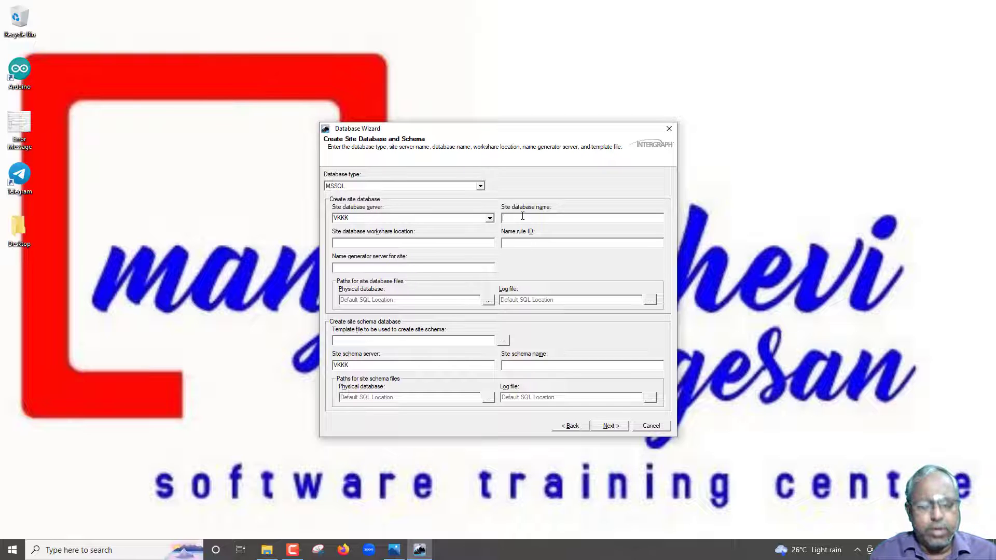
{"action": "type", "text": "Tuto"}
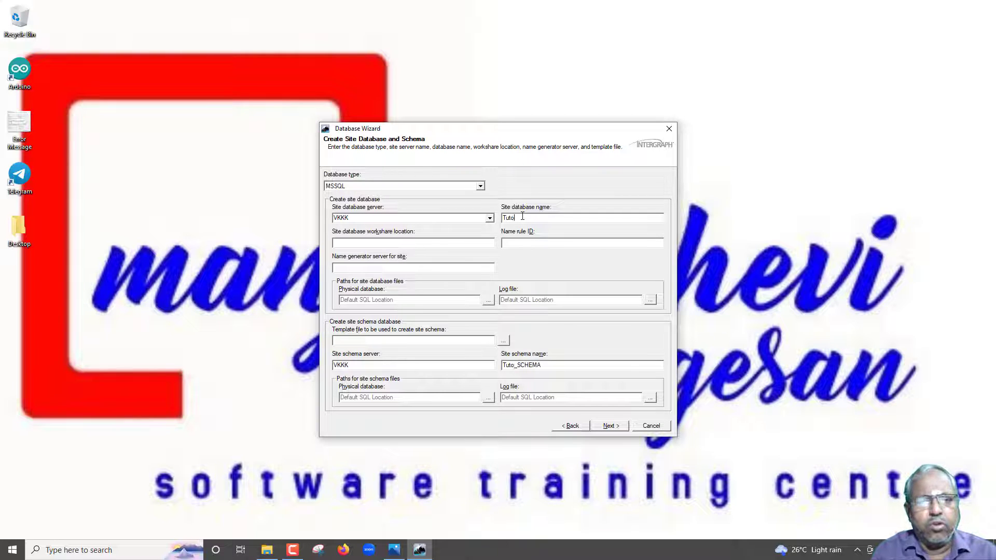
{"action": "type", "text": "rial_Data"}
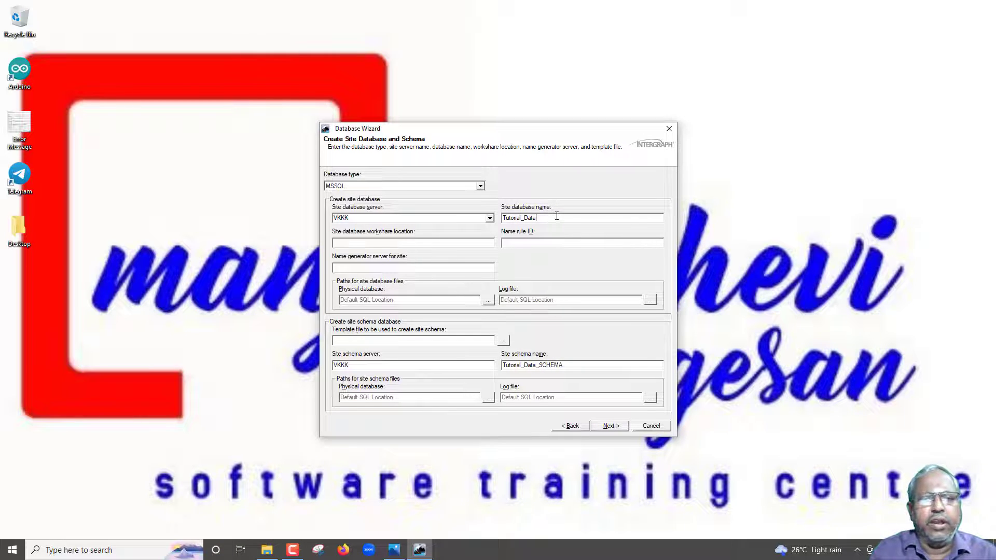
Set the site database workshare location to Trichy, the name rule ID to 1 and the name generator server to VKKK.
{"action": "left_click", "coordinate": [431, 244]}
{"action": "type", "text": "Trichy"}
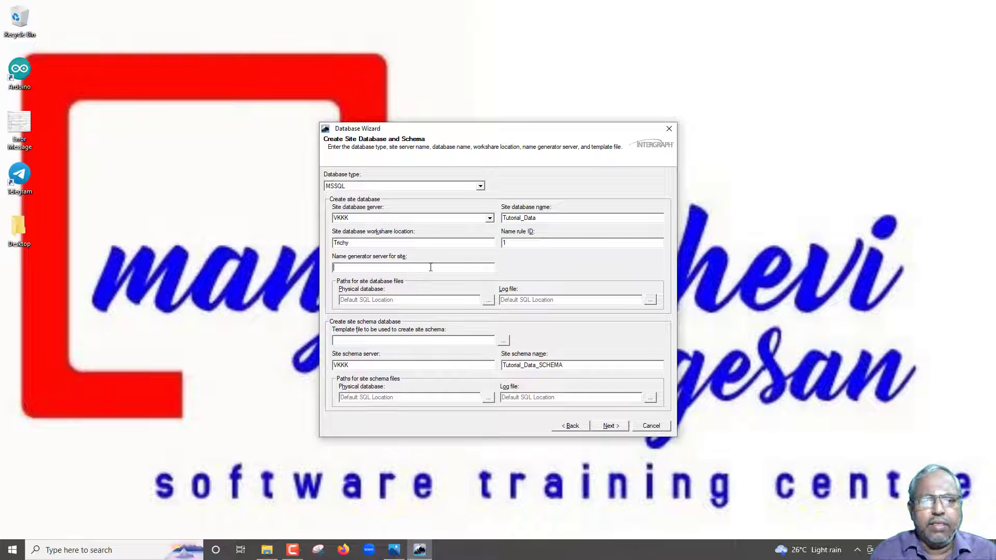
{"action": "double_click", "coordinate": [347, 217]}
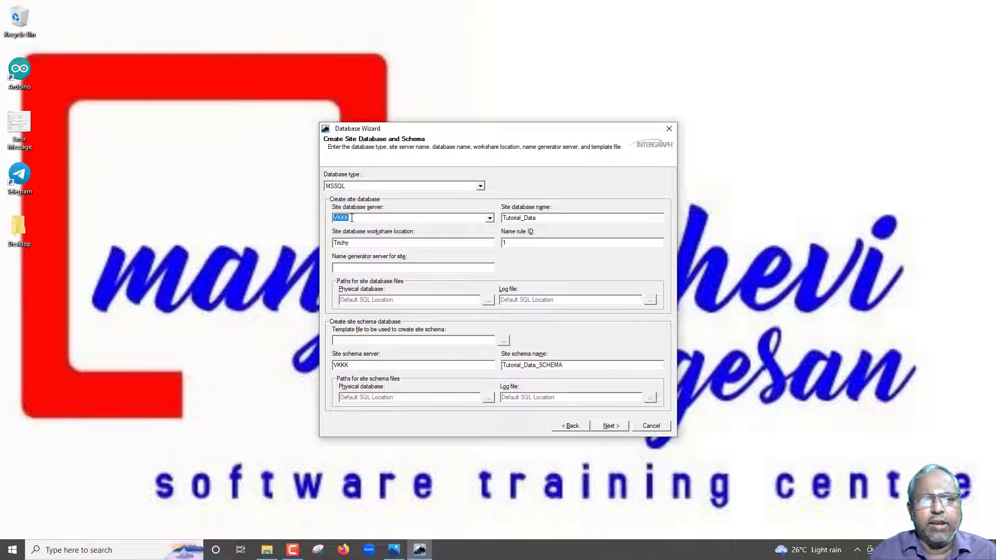
{"action": "left_click", "coordinate": [363, 268]}
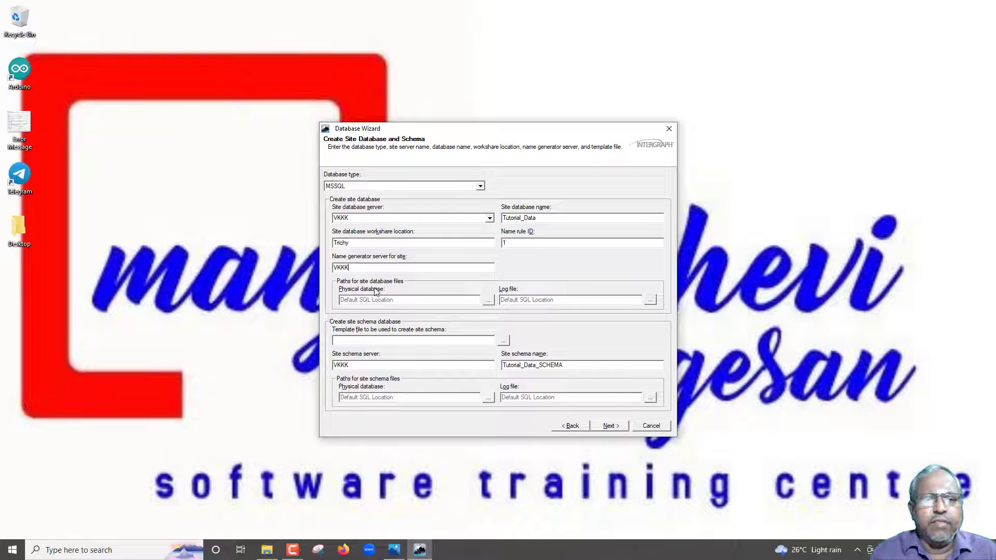
{"action": "left_click", "coordinate": [488, 301]}
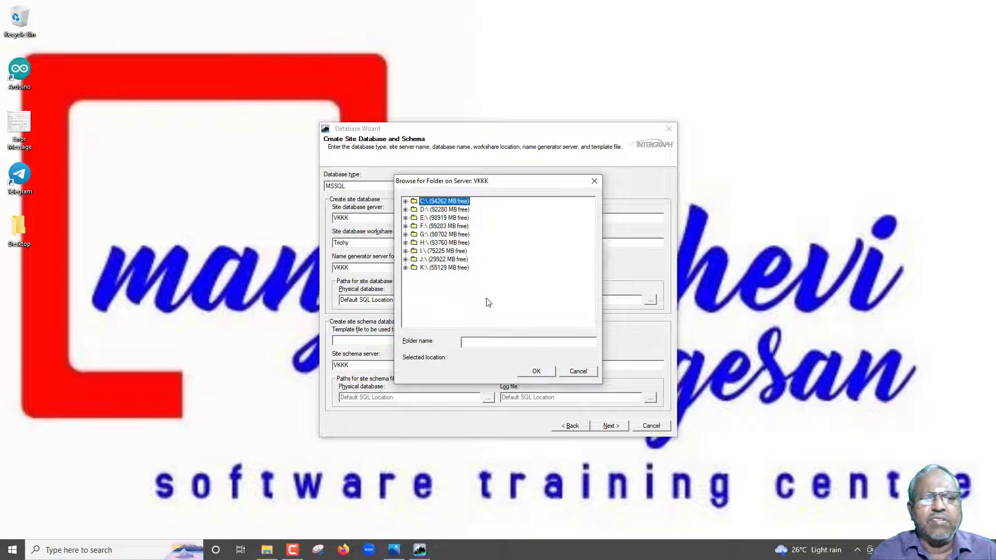
{"action": "left_click", "coordinate": [406, 251]}
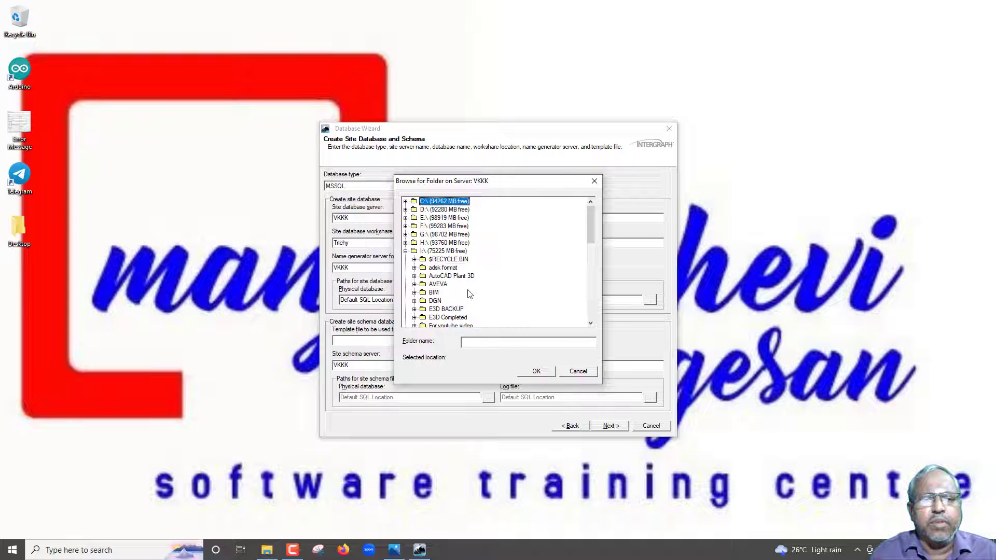
{"action": "left_click", "coordinate": [578, 372]}
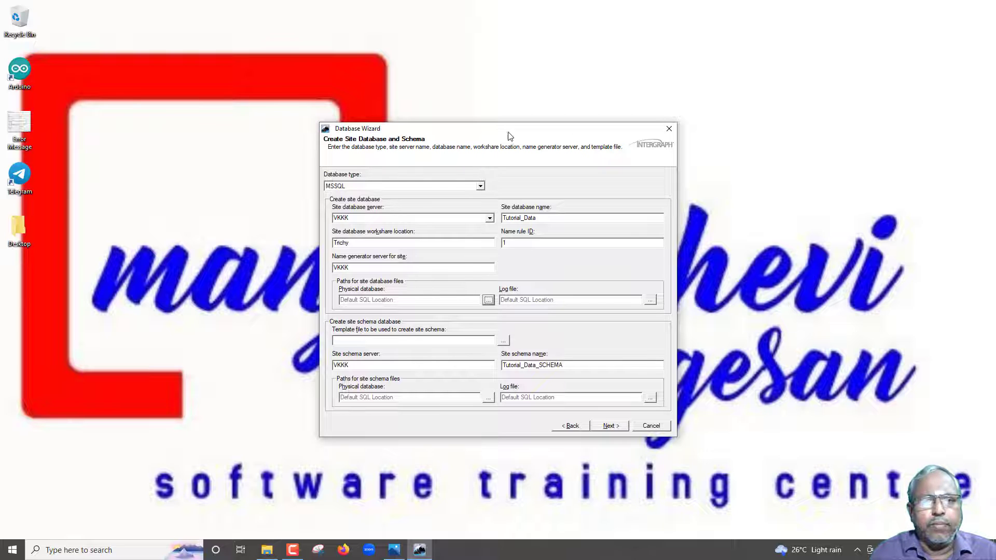
Browse for the site schema template file on the server, expanding C:\Program Files (x86)\Smart3D.
{"action": "left_click_drag", "start_coordinate": [512, 129], "coordinate": [588, 150]}
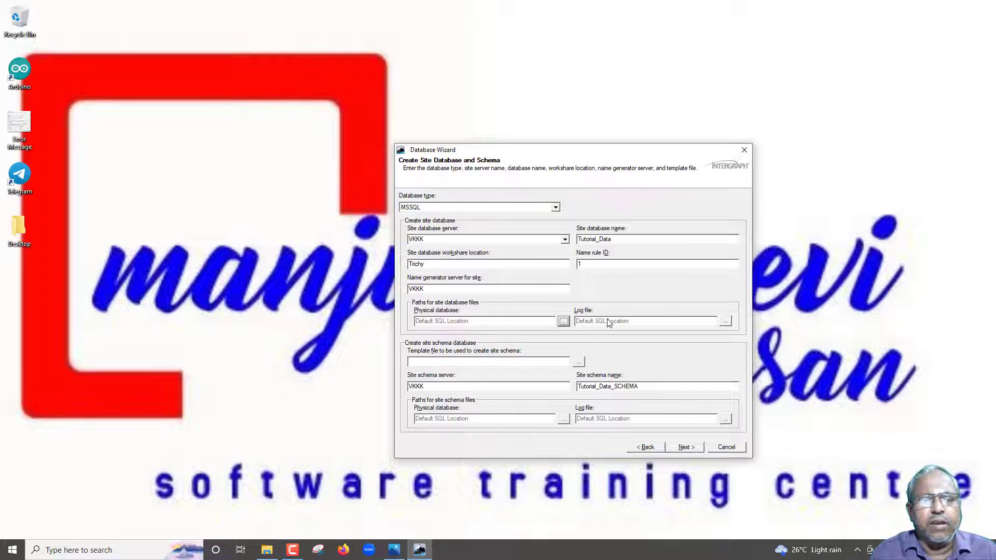
{"action": "left_click_drag", "start_coordinate": [554, 154], "coordinate": [571, 120]}
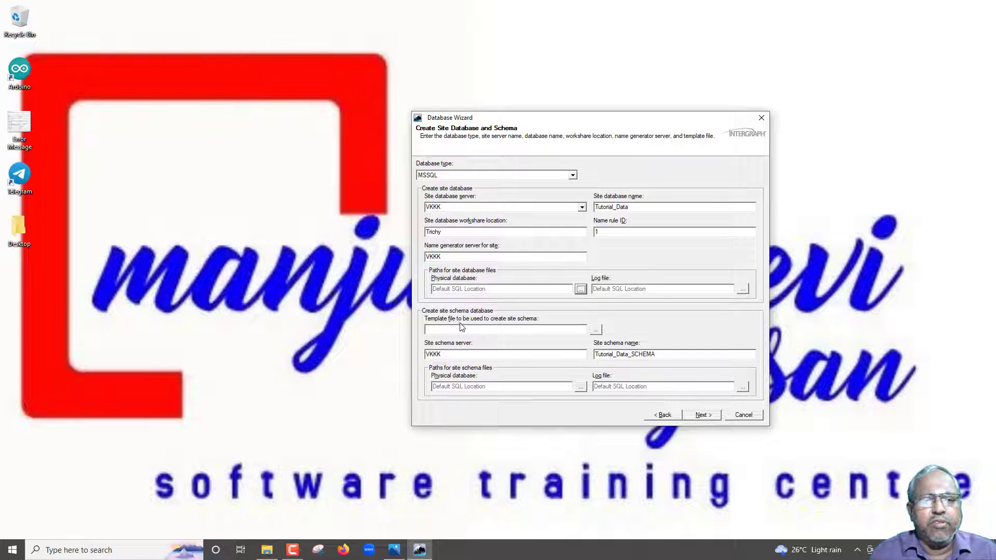
{"action": "left_click", "coordinate": [596, 331]}
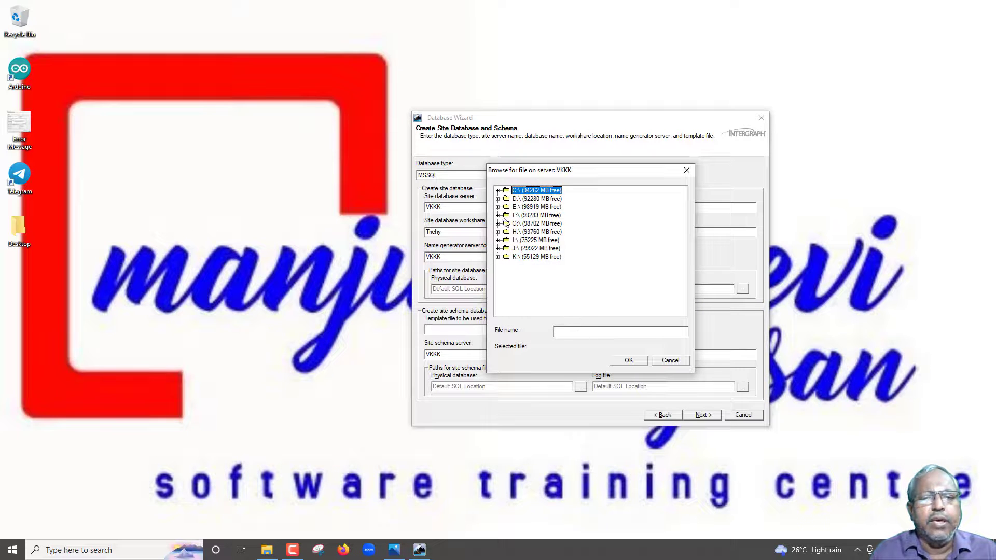
{"action": "left_click", "coordinate": [498, 191]}
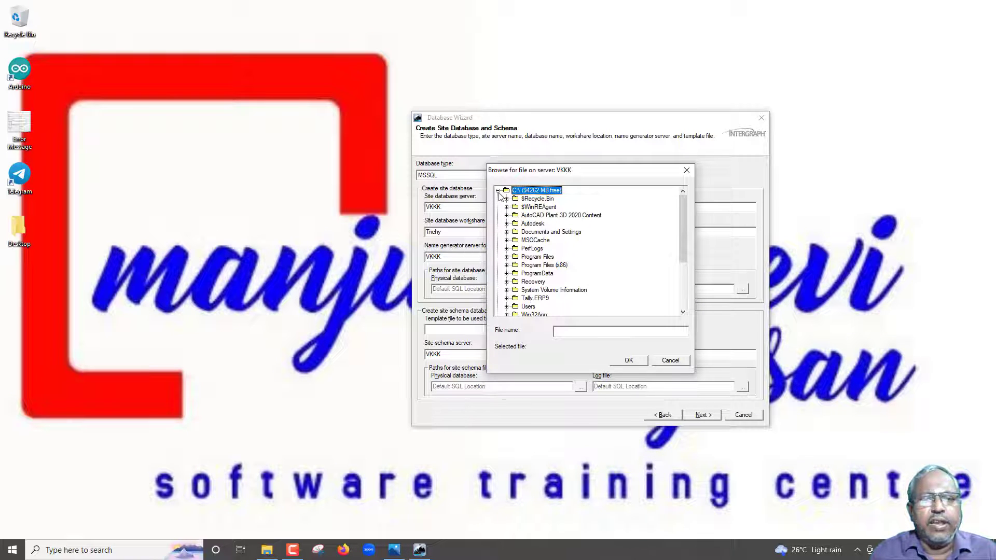
{"action": "left_click", "coordinate": [507, 265]}
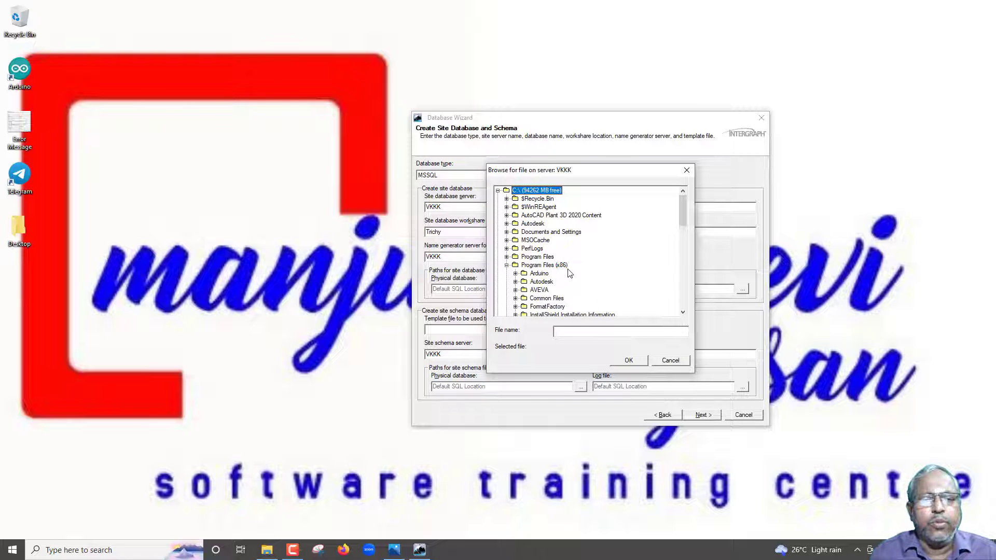
{"action": "scroll", "coordinate": [569, 273], "scroll_direction": "down", "scroll_amount": 9}
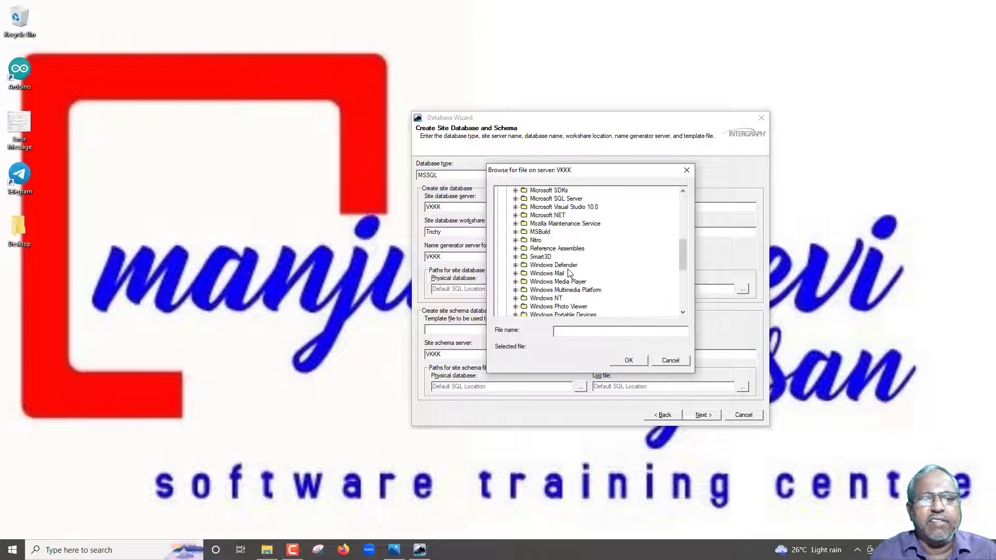
{"action": "scroll", "coordinate": [569, 274], "scroll_direction": "down", "scroll_amount": 2}
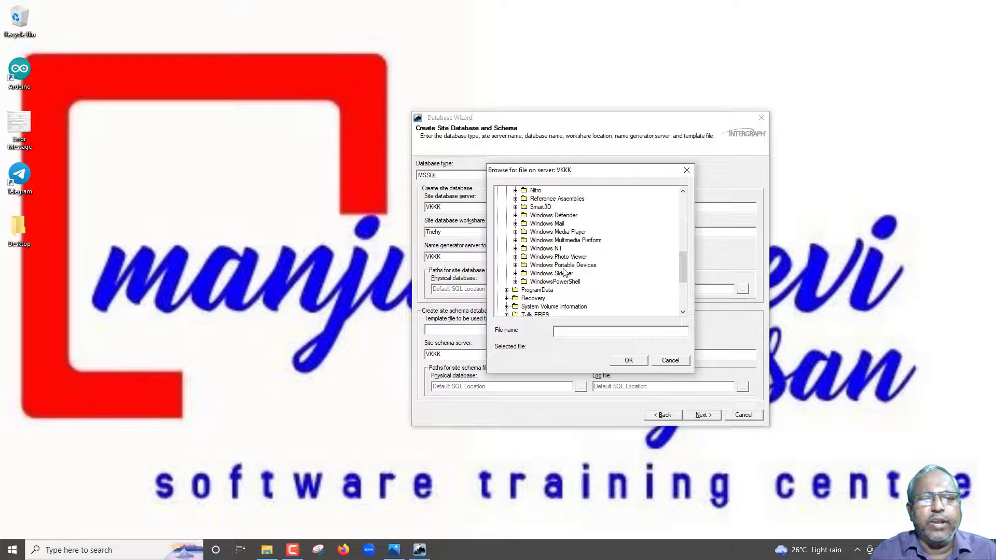
{"action": "scroll", "coordinate": [565, 273], "scroll_direction": "up", "scroll_amount": 1}
{"action": "left_click", "coordinate": [515, 233]}
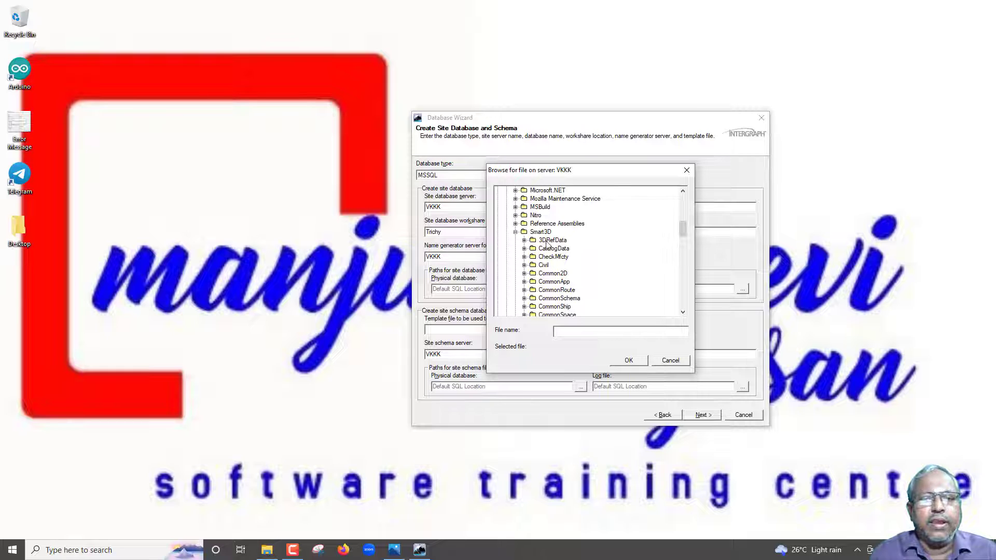
Choose AppRepos.dat from 3DRefData\DatabaseTemplates\Plant as the site schema template file.
{"action": "left_click", "coordinate": [524, 240]}
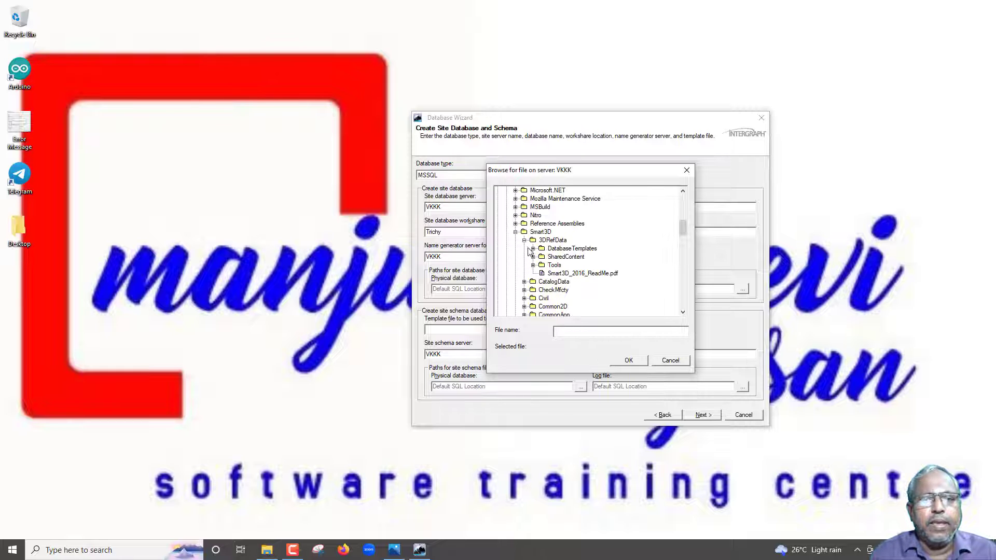
{"action": "left_click", "coordinate": [532, 248]}
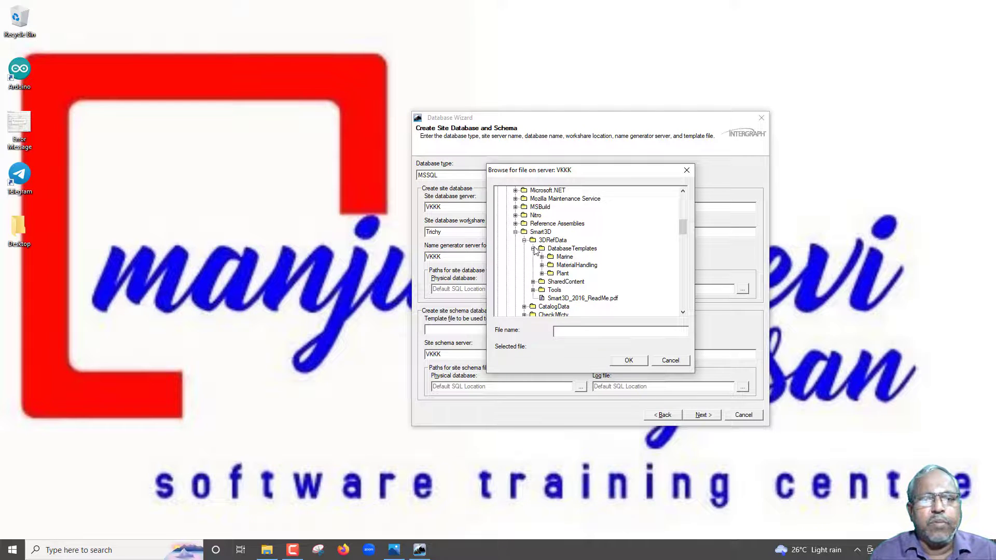
{"action": "left_click", "coordinate": [542, 273]}
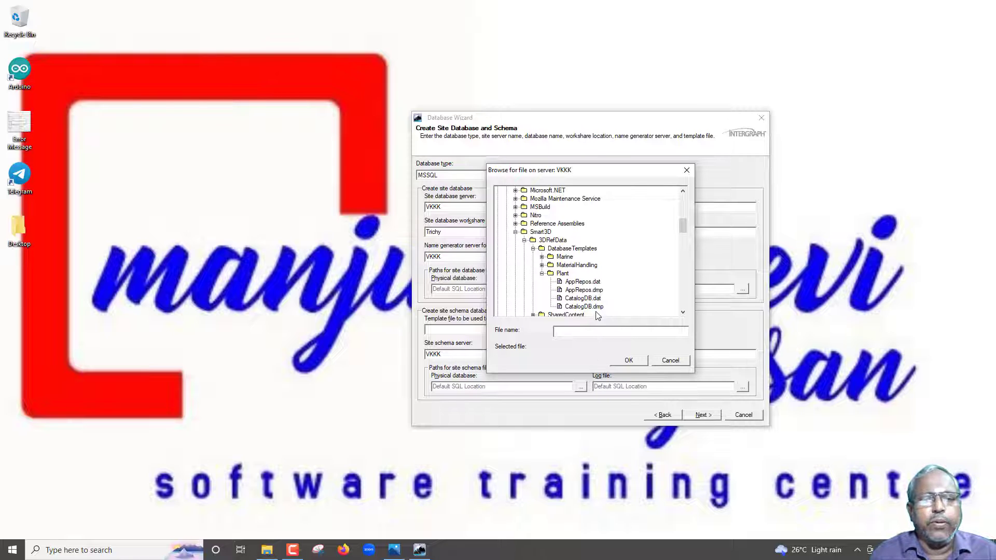
{"action": "left_click_drag", "start_coordinate": [586, 176], "coordinate": [638, 175]}
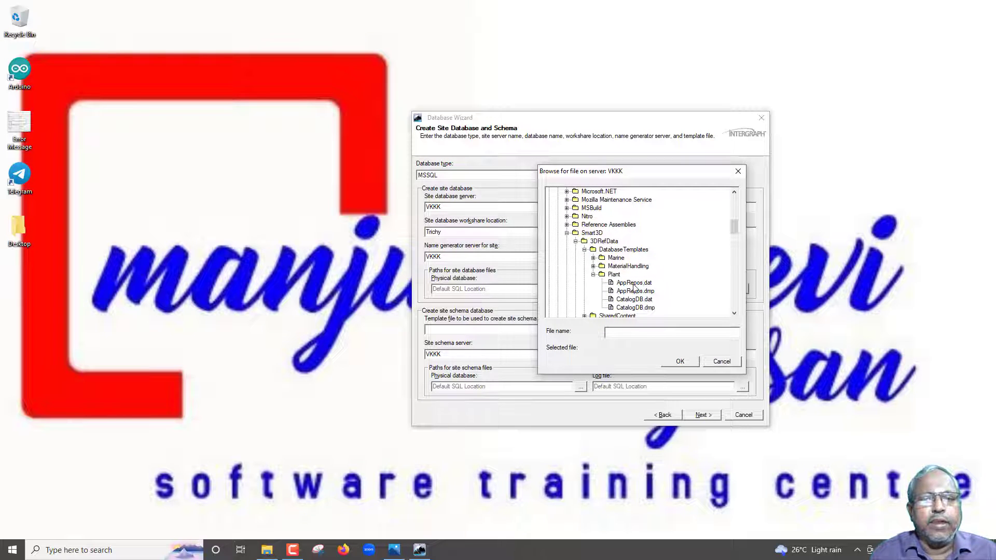
{"action": "left_click_drag", "start_coordinate": [621, 177], "coordinate": [641, 166]}
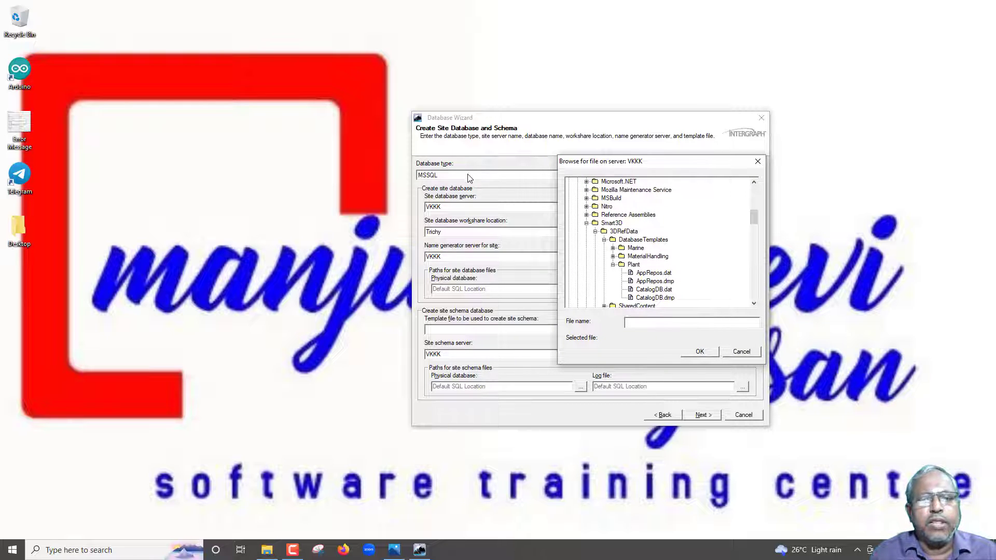
{"action": "left_click", "coordinate": [654, 273]}
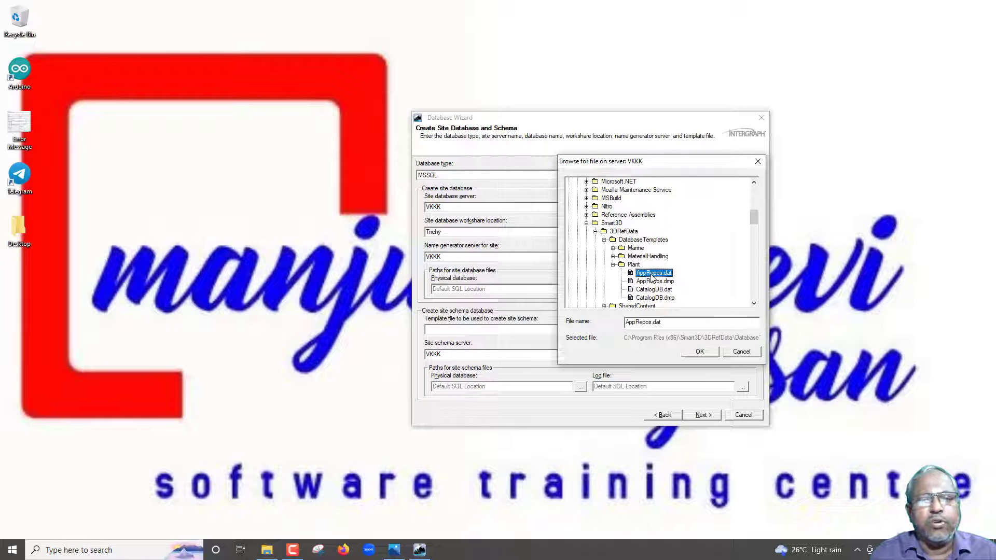
{"action": "left_click", "coordinate": [702, 352]}
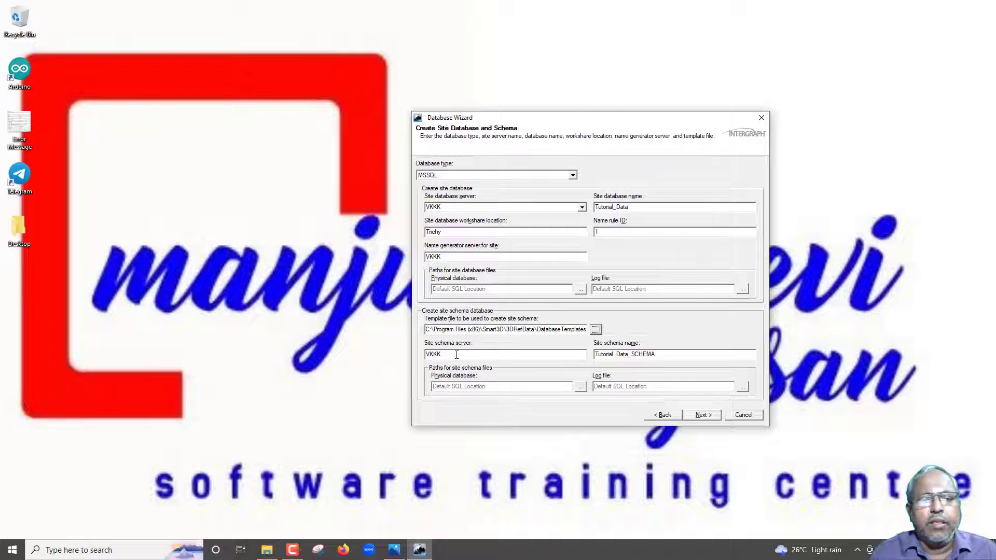
Review the Catalog Database and Schema page, and return to the site database and schema page.
{"action": "left_click", "coordinate": [701, 415]}
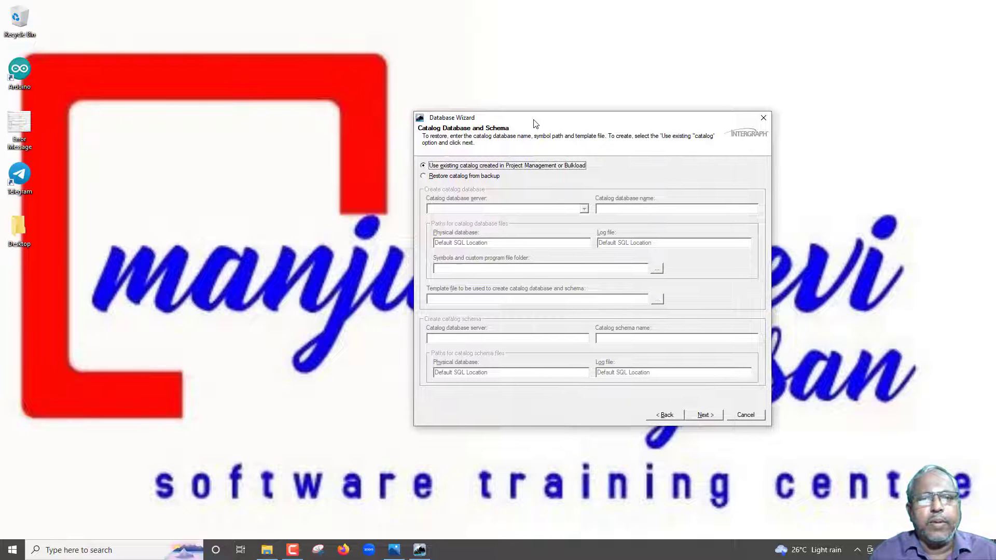
{"action": "left_click_drag", "start_coordinate": [529, 118], "coordinate": [552, 154]}
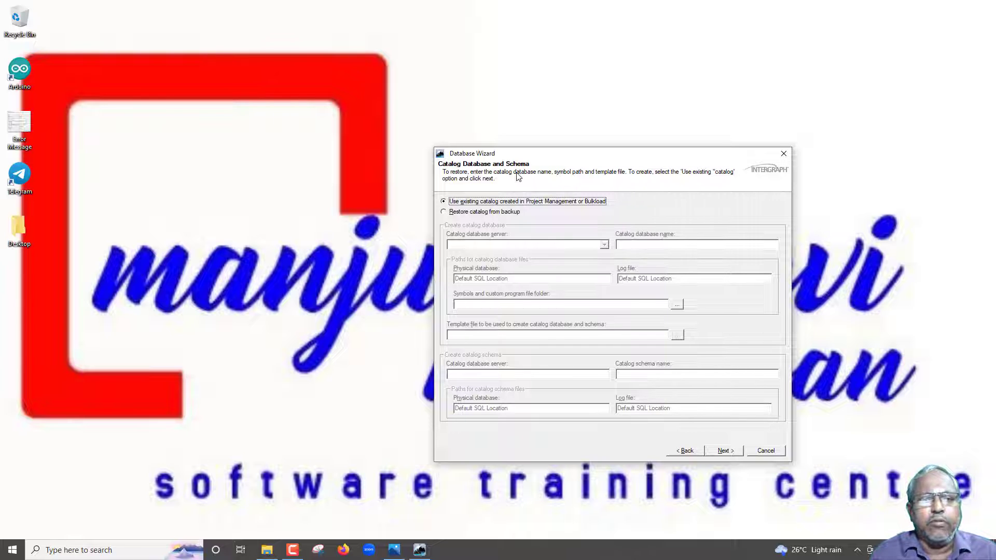
{"action": "left_click", "coordinate": [678, 450]}
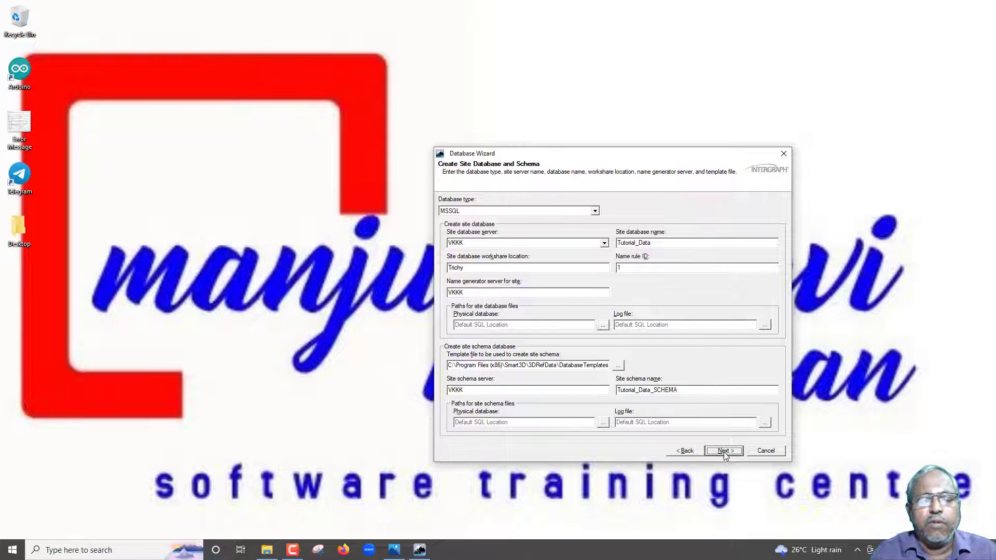
View the saved Error Message.JPG image about the name generator server, and minimize it.
{"action": "left_click", "coordinate": [393, 554]}
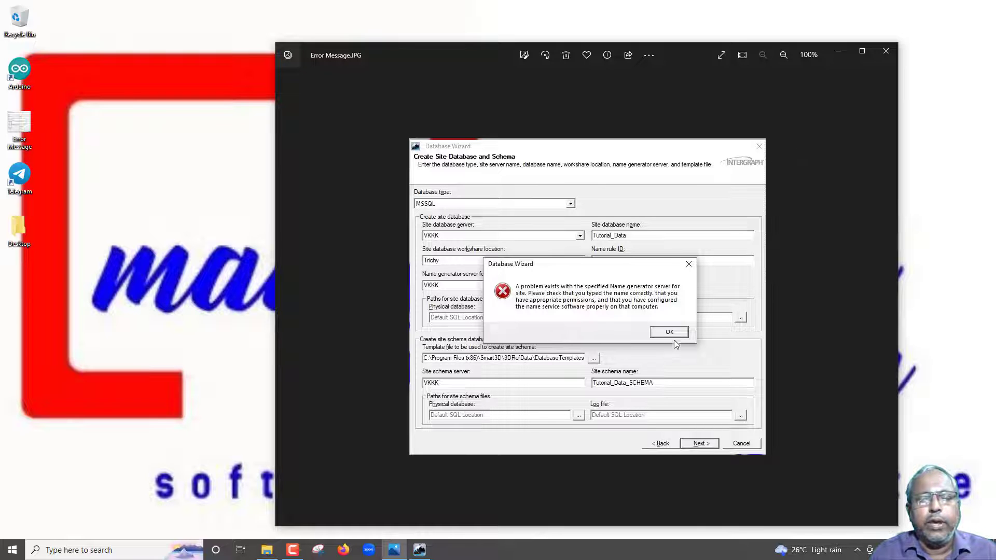
{"action": "left_click", "coordinate": [839, 51]}
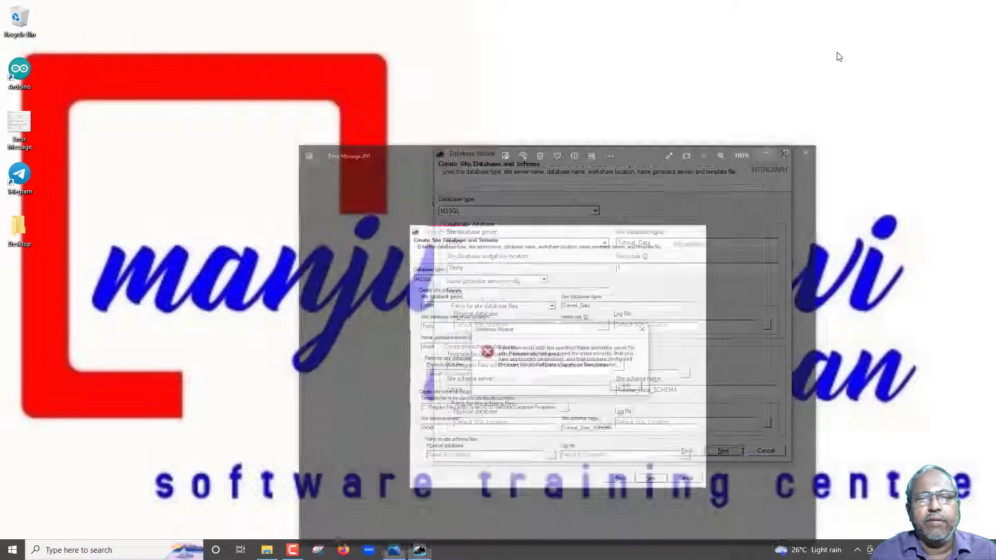